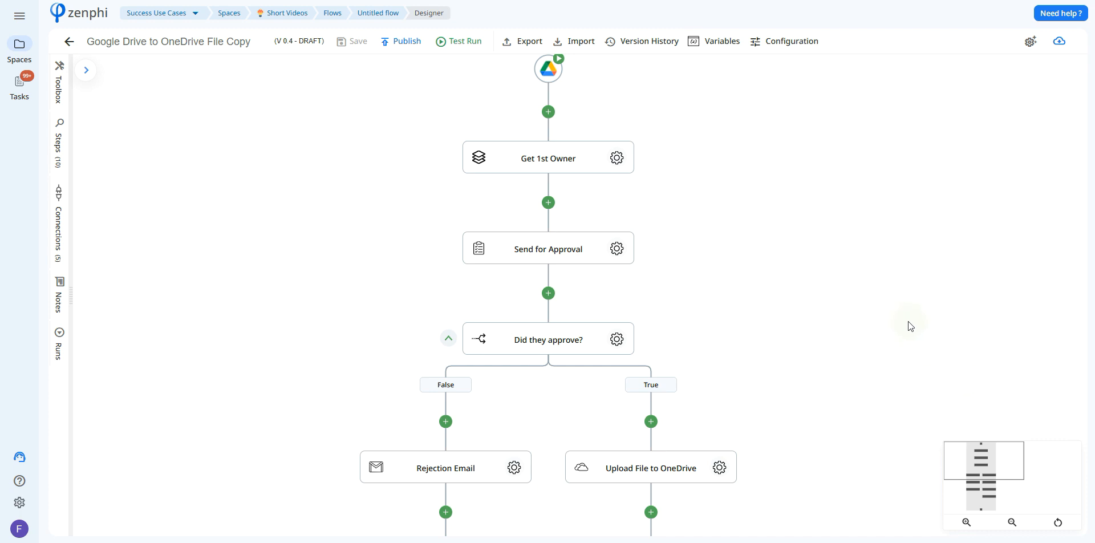
Review the Google Drive trigger's connection, the form for creating a new connection, and the folder it monitors.
{"action": "scroll", "coordinate": [730, 160], "scroll_direction": "up", "scroll_amount": 1}
{"action": "left_click", "coordinate": [554, 104]}
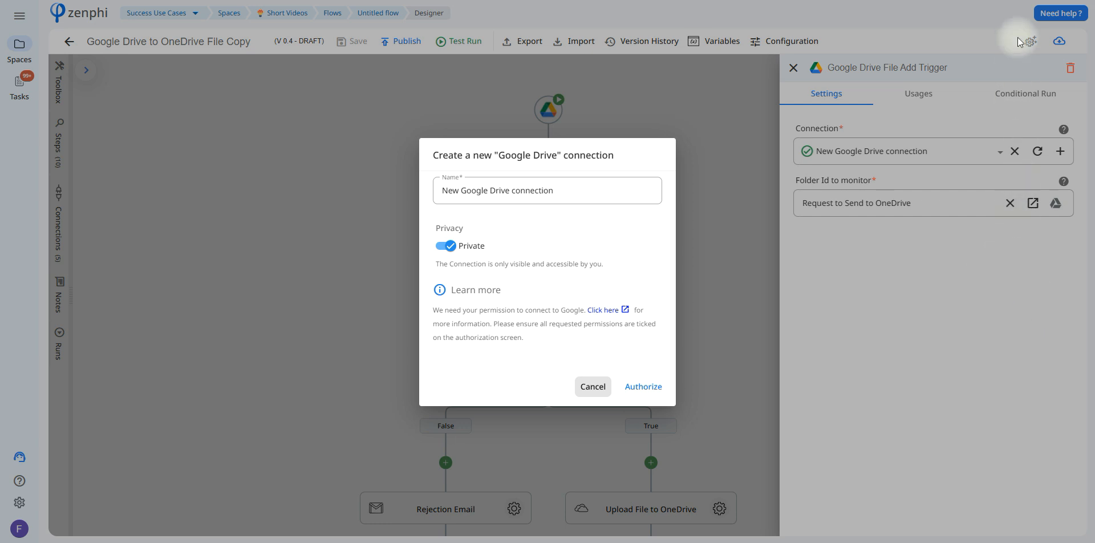
{"action": "key", "text": "Escape"}
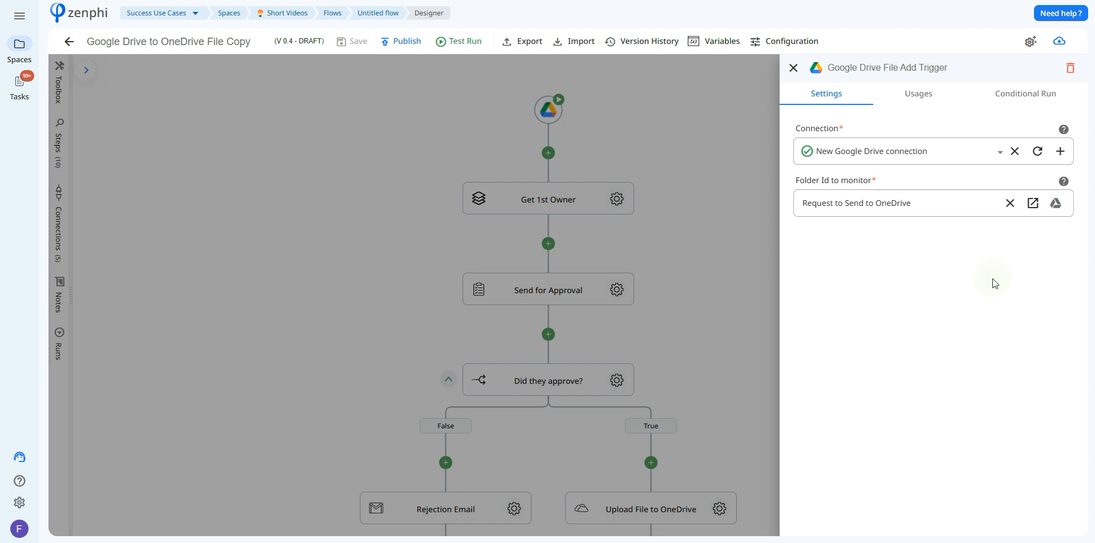
{"action": "left_click", "coordinate": [1056, 214]}
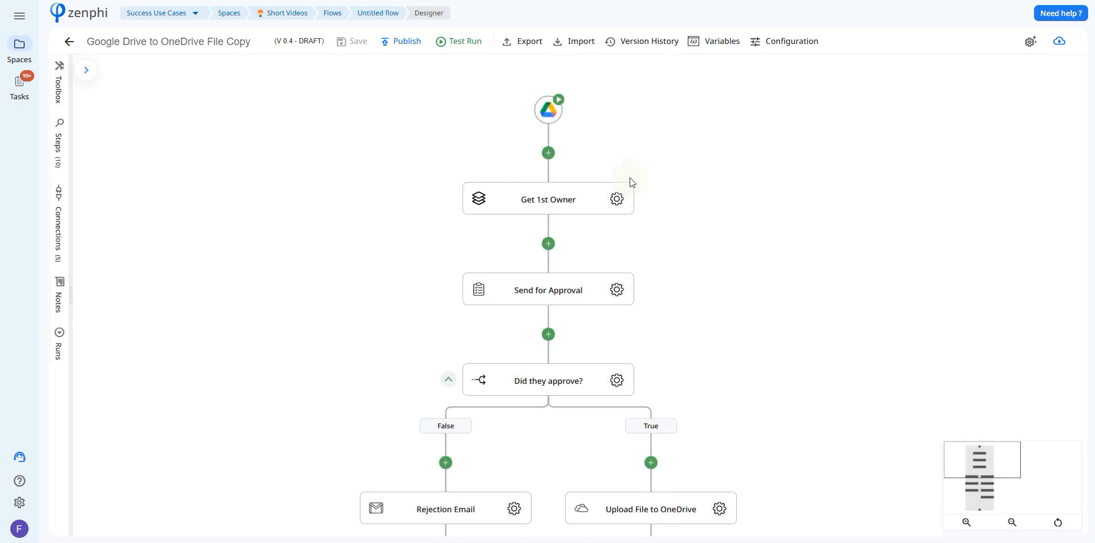
Examine the Get 1st Owner settings, including the trigger's Owners token available for the collection and the item selection.
{"action": "left_click", "coordinate": [618, 197]}
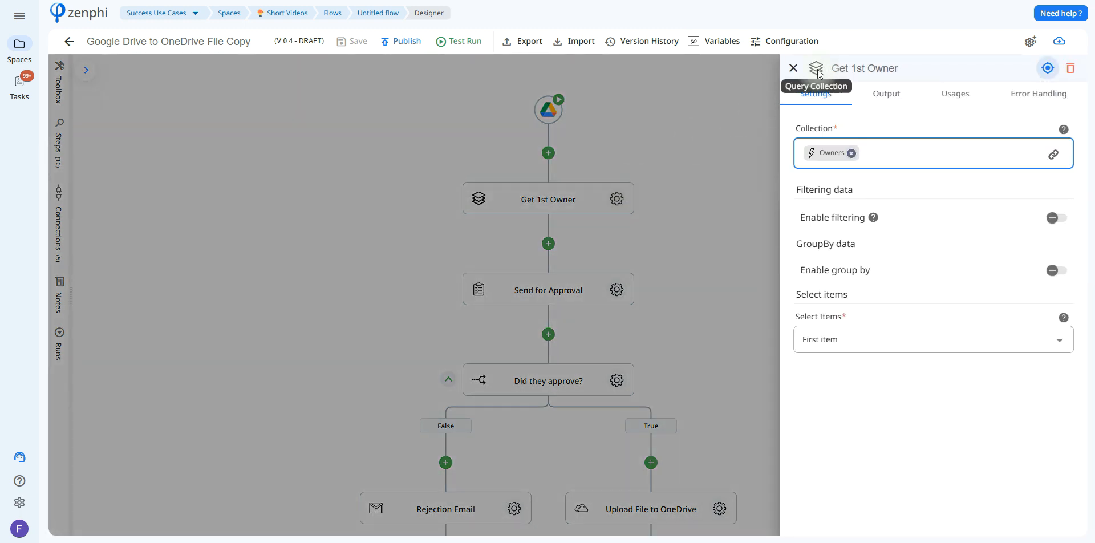
{"action": "left_click", "coordinate": [1054, 155]}
{"action": "left_click", "coordinate": [682, 141]}
{"action": "left_click_drag", "start_coordinate": [776, 189], "coordinate": [738, 364]}
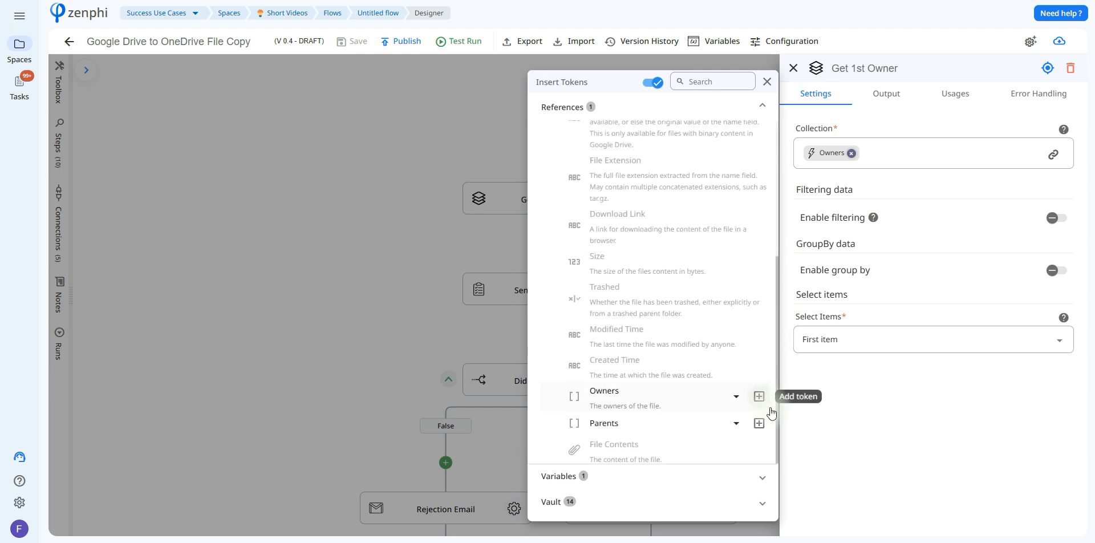
{"action": "left_click", "coordinate": [870, 445]}
{"action": "left_click", "coordinate": [804, 342]}
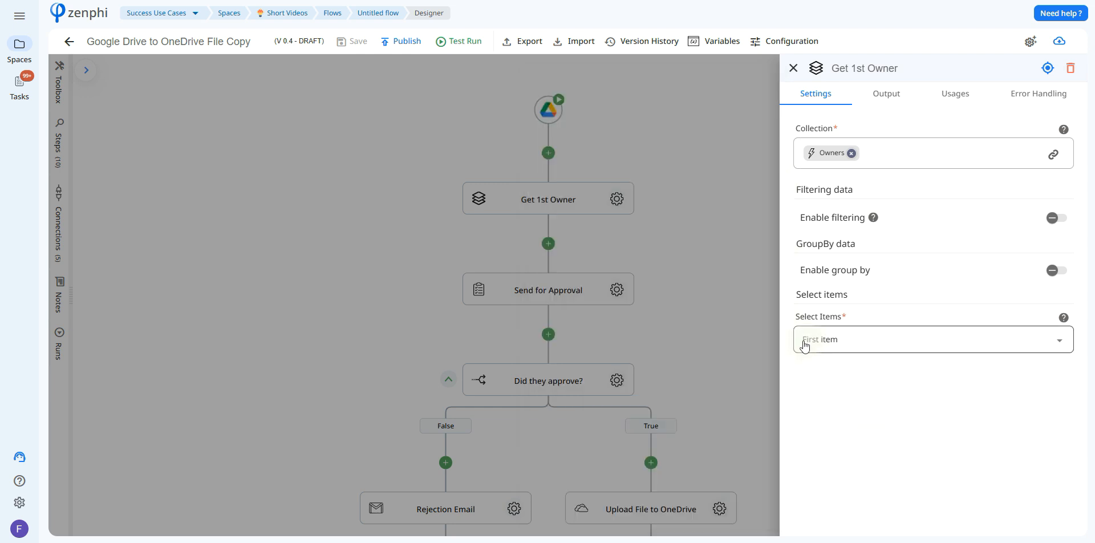
{"action": "left_click", "coordinate": [692, 199]}
Review the Send for Approval task's outcomes, assignee and email content, plus the tokens available for its attachments.
{"action": "scroll", "coordinate": [622, 226], "scroll_direction": "down", "scroll_amount": 2}
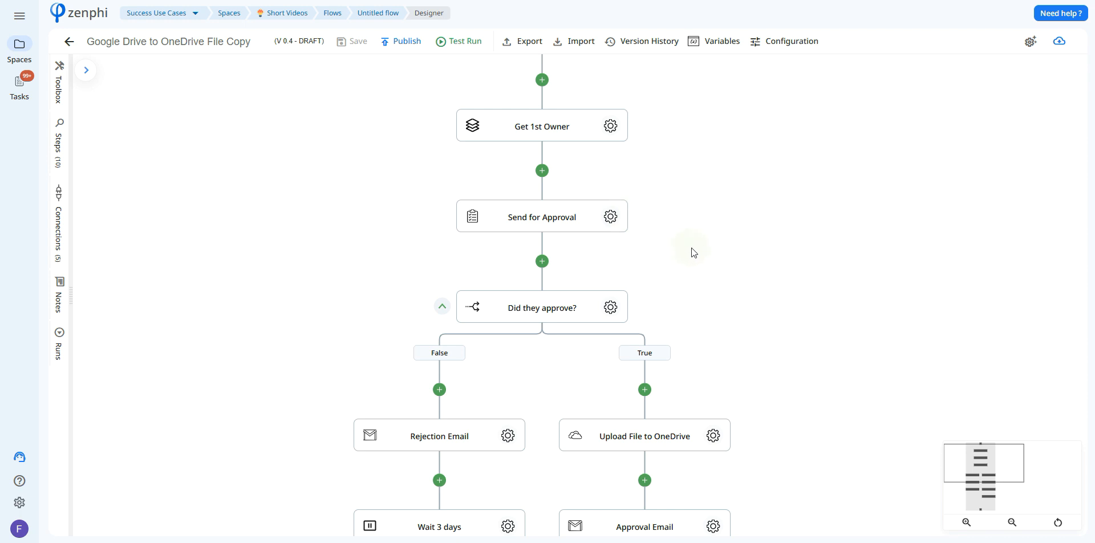
{"action": "left_click", "coordinate": [611, 216]}
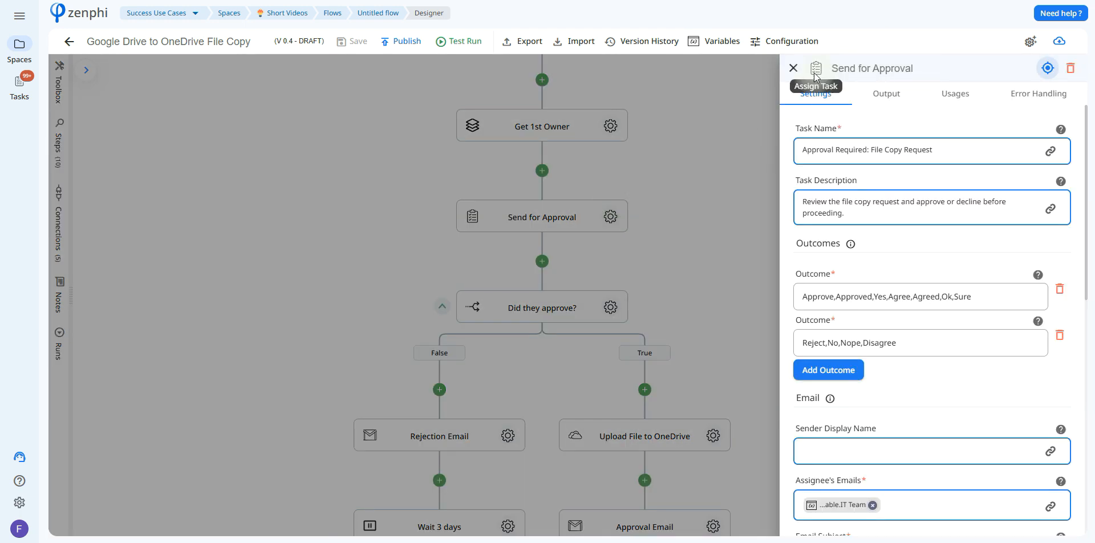
{"action": "left_click_drag", "start_coordinate": [1087, 183], "coordinate": [1093, 322]}
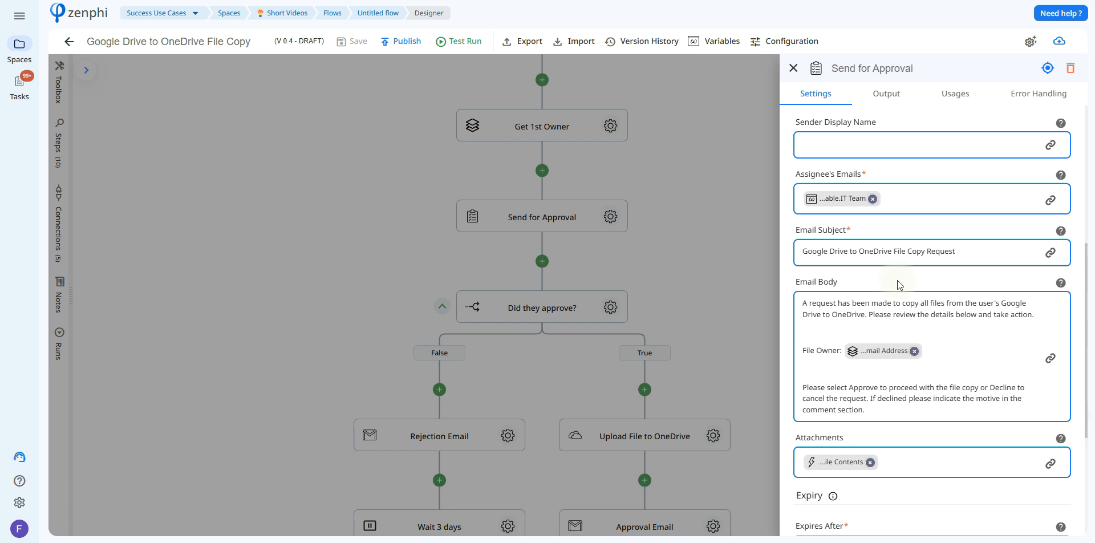
{"action": "left_click", "coordinate": [901, 399]}
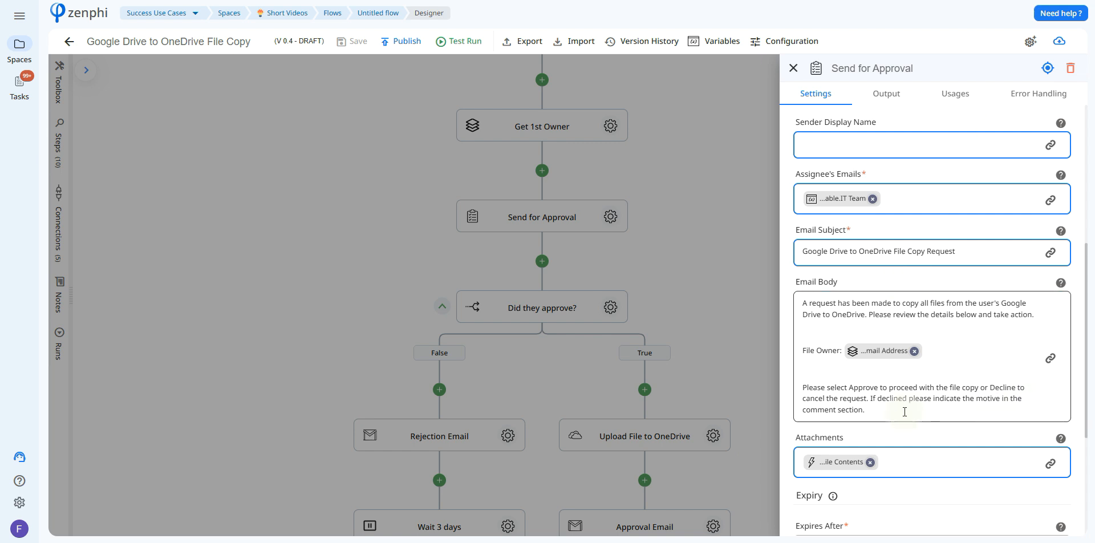
{"action": "left_click", "coordinate": [1050, 463]}
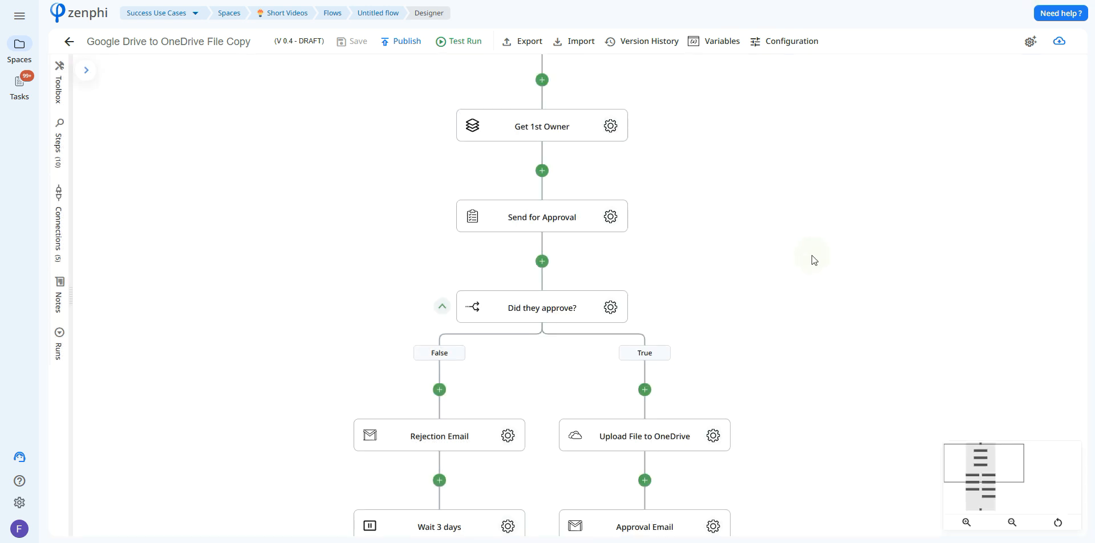
Inspect the condition set on the "Did they approve?" branch.
{"action": "left_click_drag", "start_coordinate": [812, 255], "coordinate": [850, 221]}
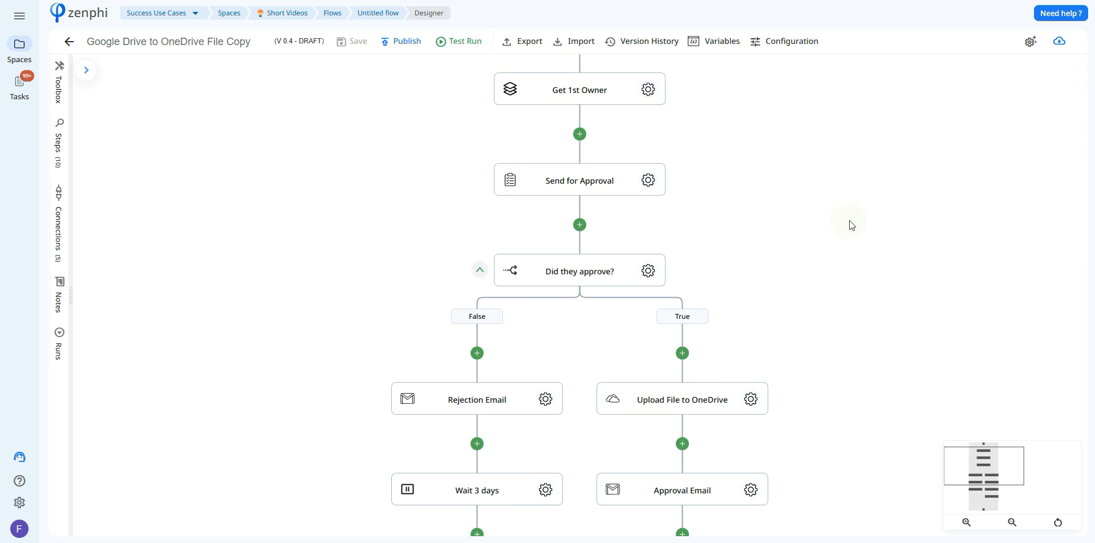
{"action": "left_click", "coordinate": [649, 272]}
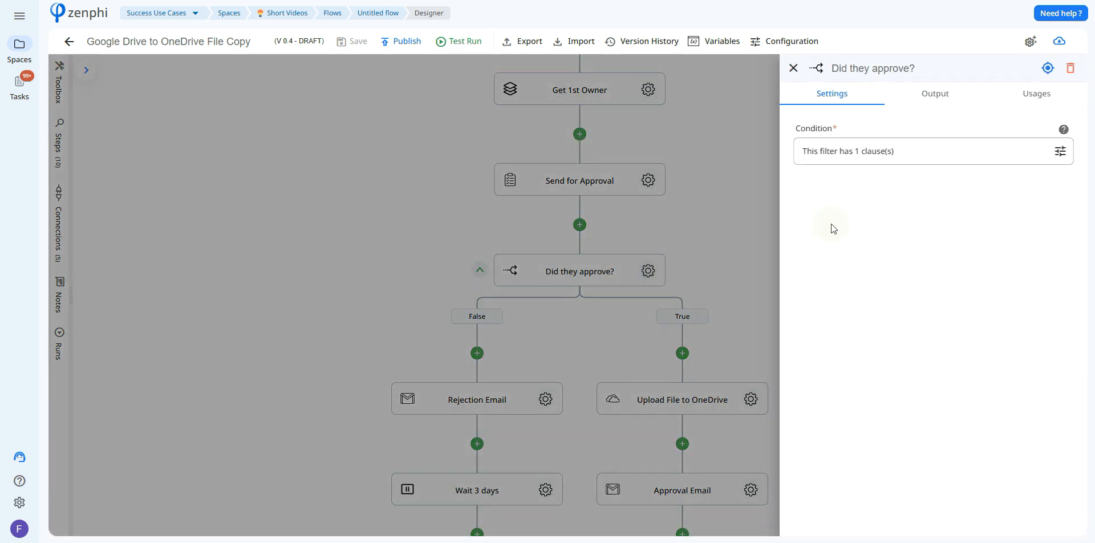
{"action": "left_click", "coordinate": [962, 137]}
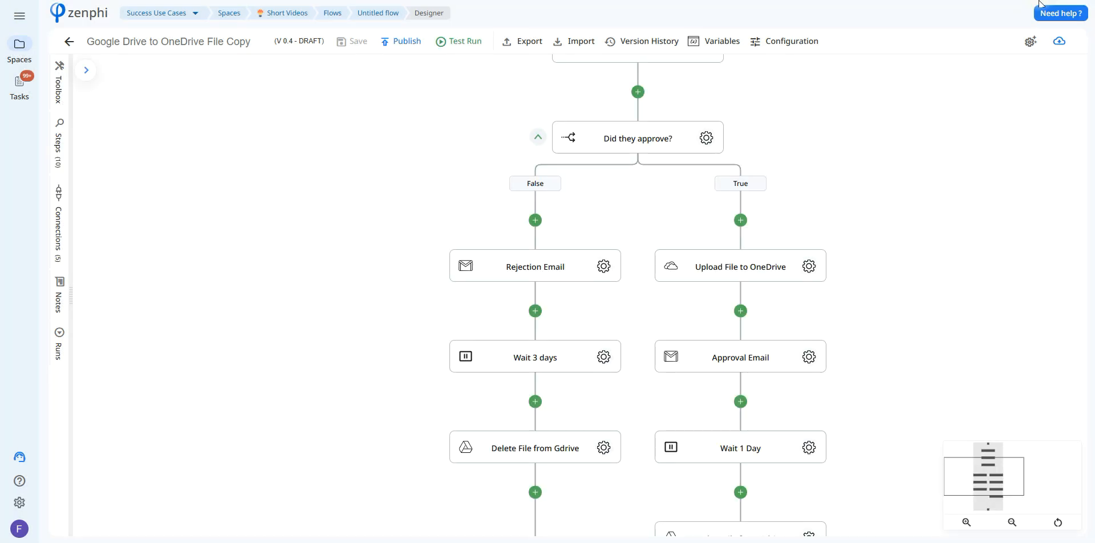
Review the Rejection Email's recipient, subject and full body, including the Send for Approval tokens available for the decline reason.
{"action": "left_click", "coordinate": [603, 265]}
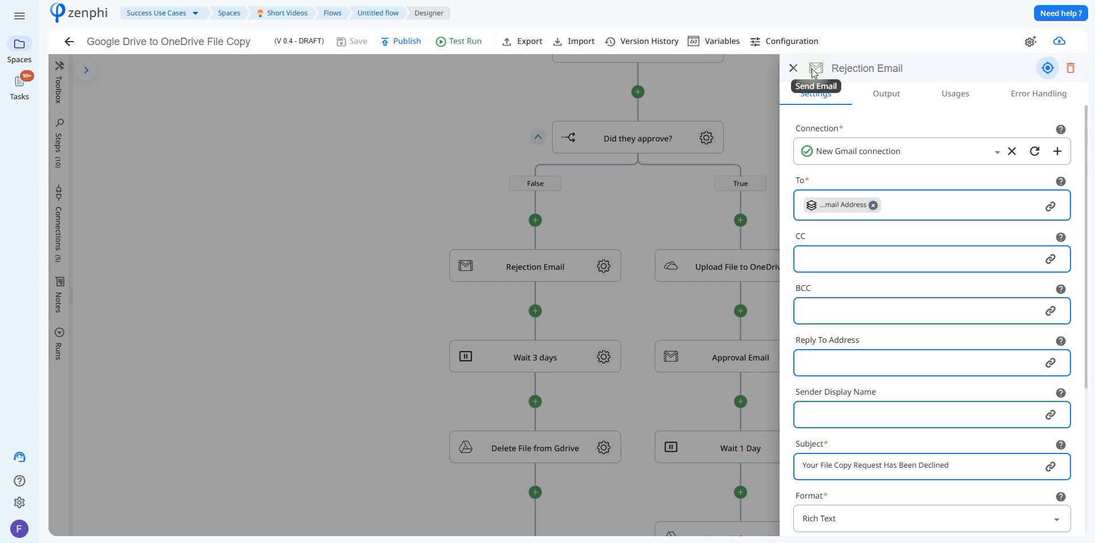
{"action": "left_click_drag", "start_coordinate": [1087, 128], "coordinate": [1088, 284]}
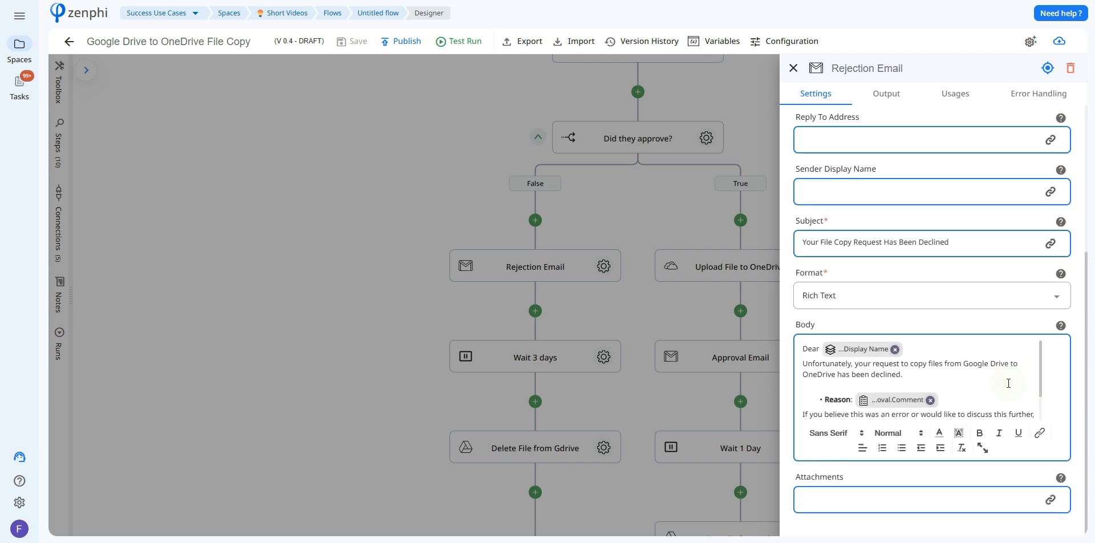
{"action": "mouse_move", "coordinate": [890, 403]}
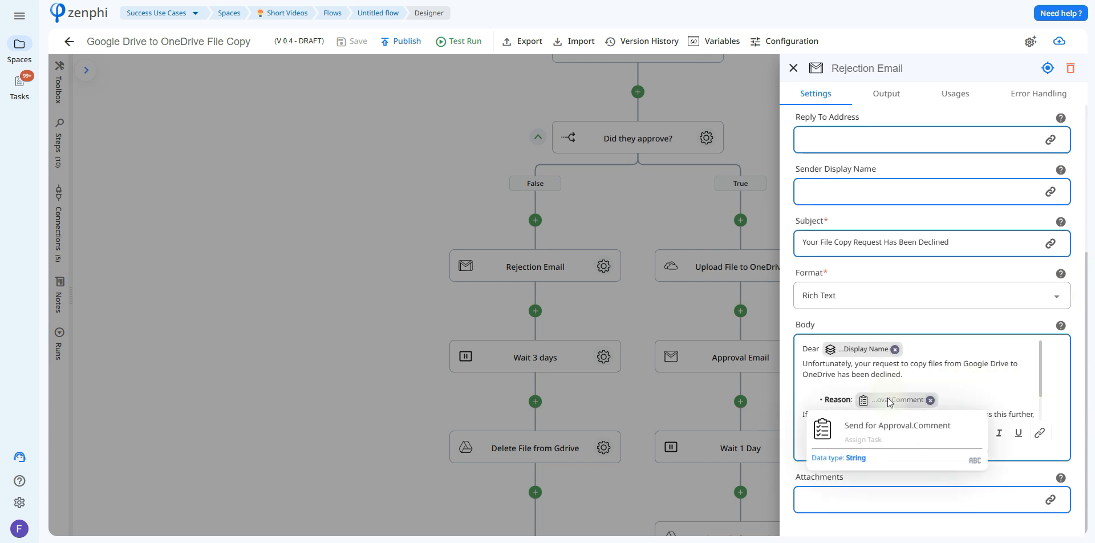
{"action": "left_click", "coordinate": [1040, 433]}
{"action": "left_click", "coordinate": [623, 132]}
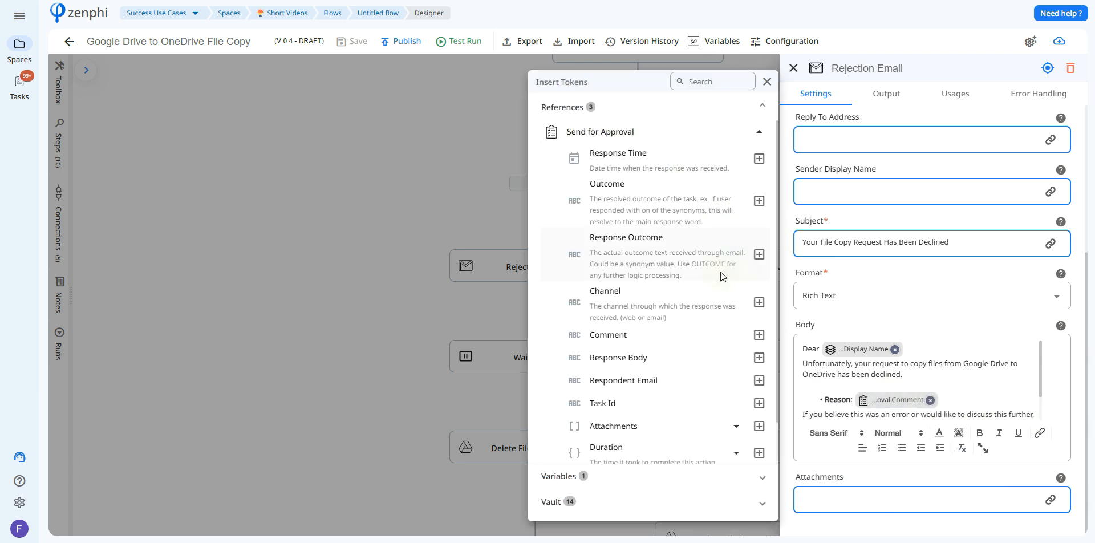
{"action": "left_click", "coordinate": [976, 366]}
{"action": "left_click_drag", "start_coordinate": [1041, 359], "coordinate": [1039, 395]}
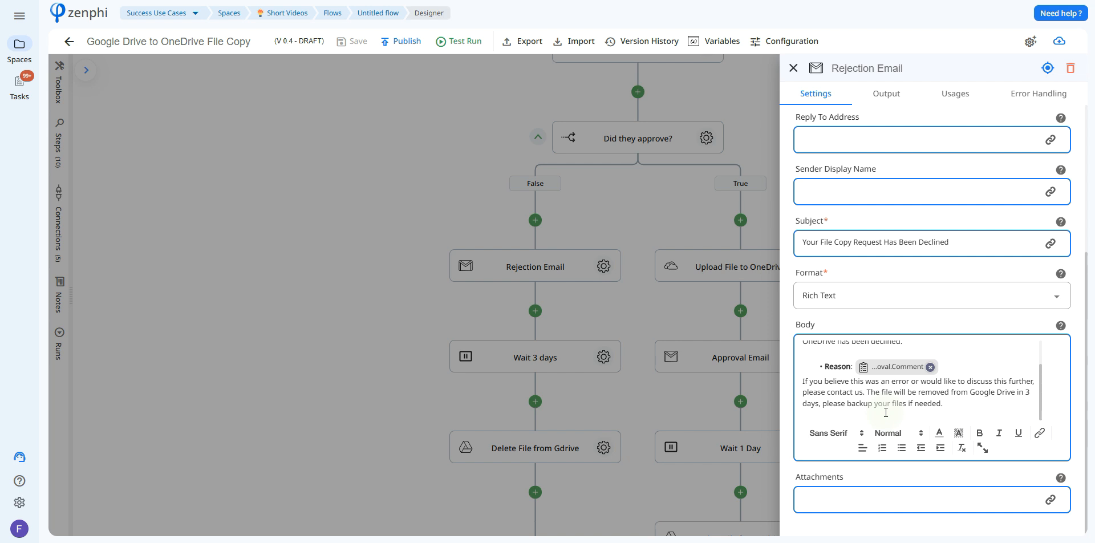
{"action": "left_click", "coordinate": [656, 243]}
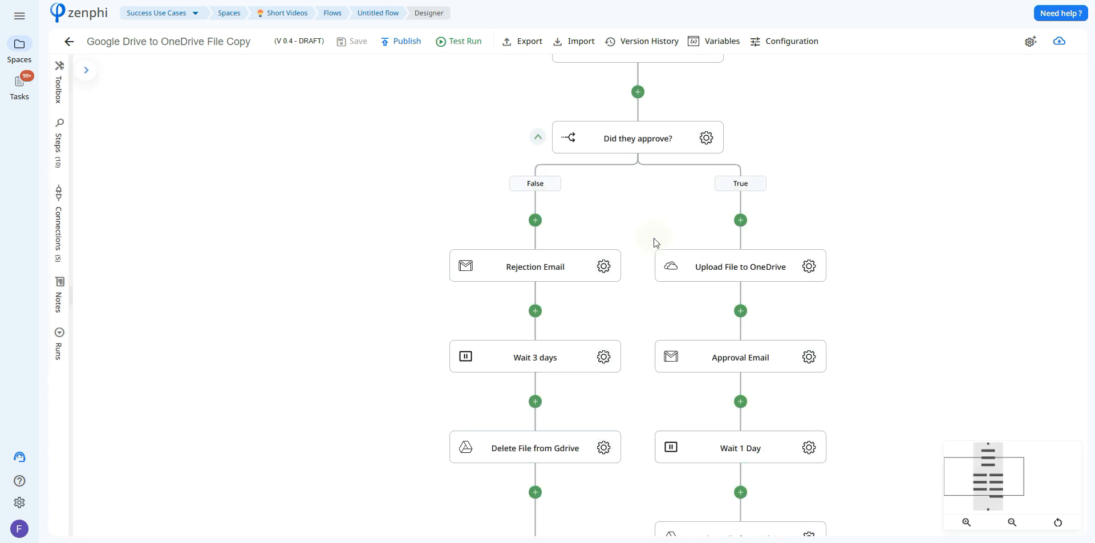
Check the pause duration of Wait 3 days and the file reference used by Delete File from Gdrive in the False branch.
{"action": "left_click", "coordinate": [604, 357]}
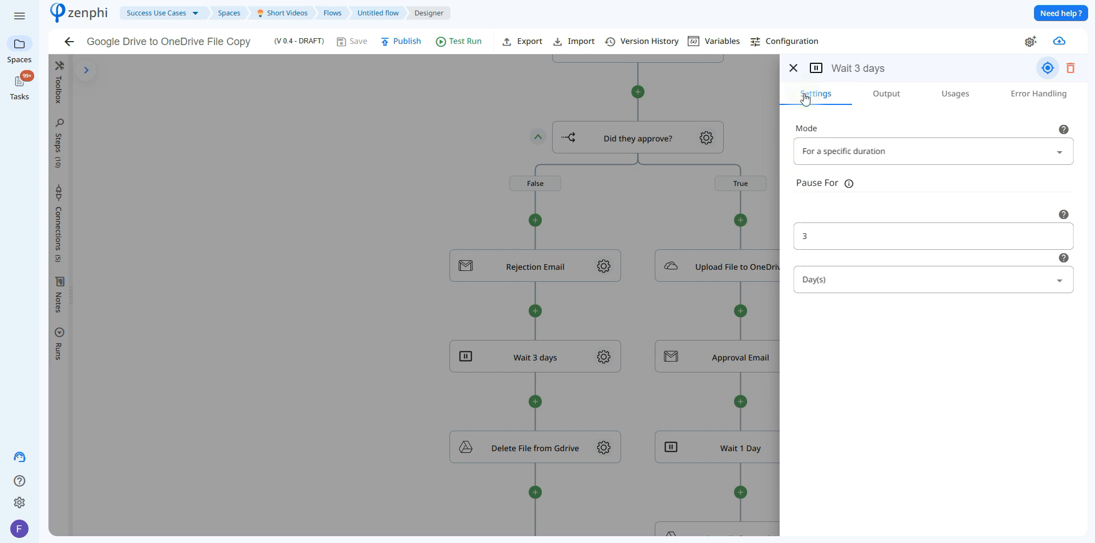
{"action": "left_click", "coordinate": [634, 336]}
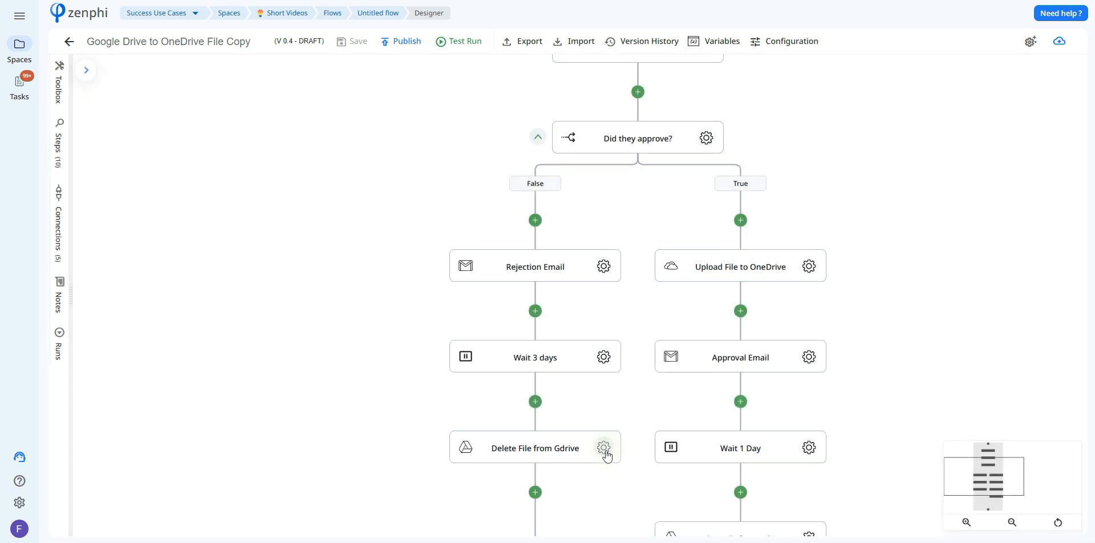
{"action": "left_click", "coordinate": [605, 448]}
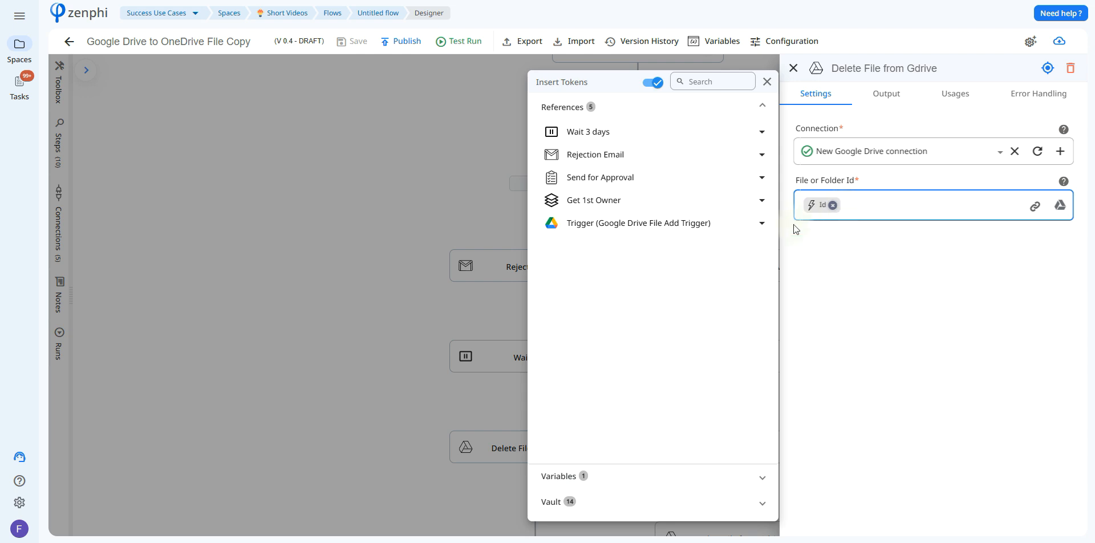
{"action": "left_click", "coordinate": [730, 231]}
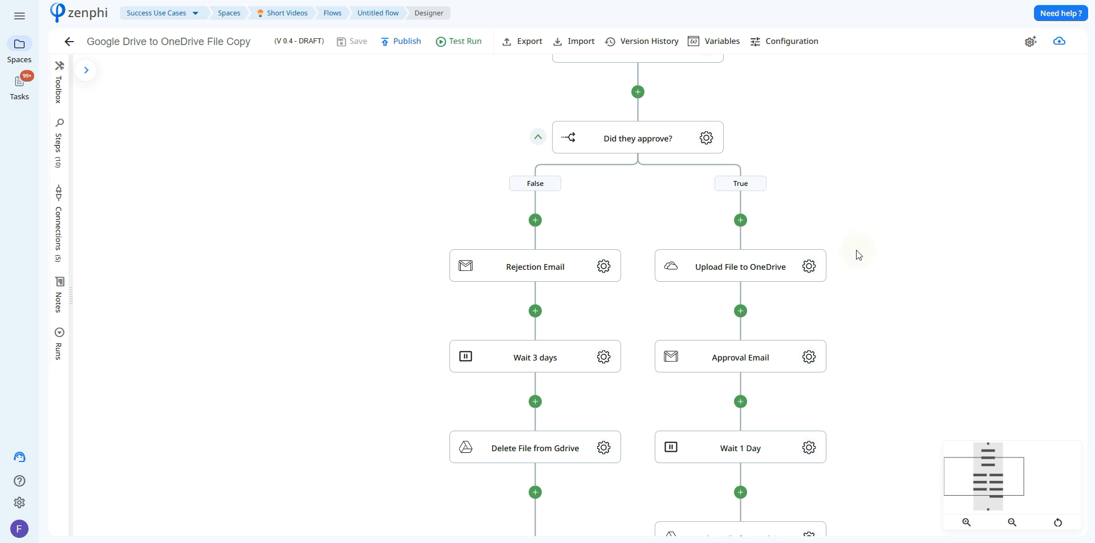
Examine Upload File to OneDrive's connection, destination folder, and the trigger tokens available for its file payload and file name.
{"action": "left_click", "coordinate": [809, 268]}
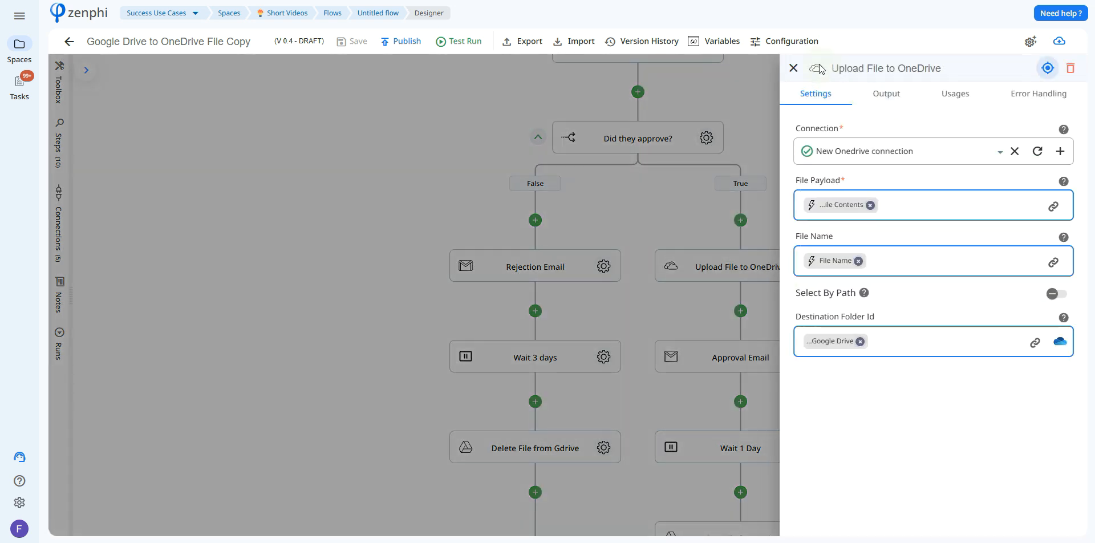
{"action": "left_click", "coordinate": [1053, 207]}
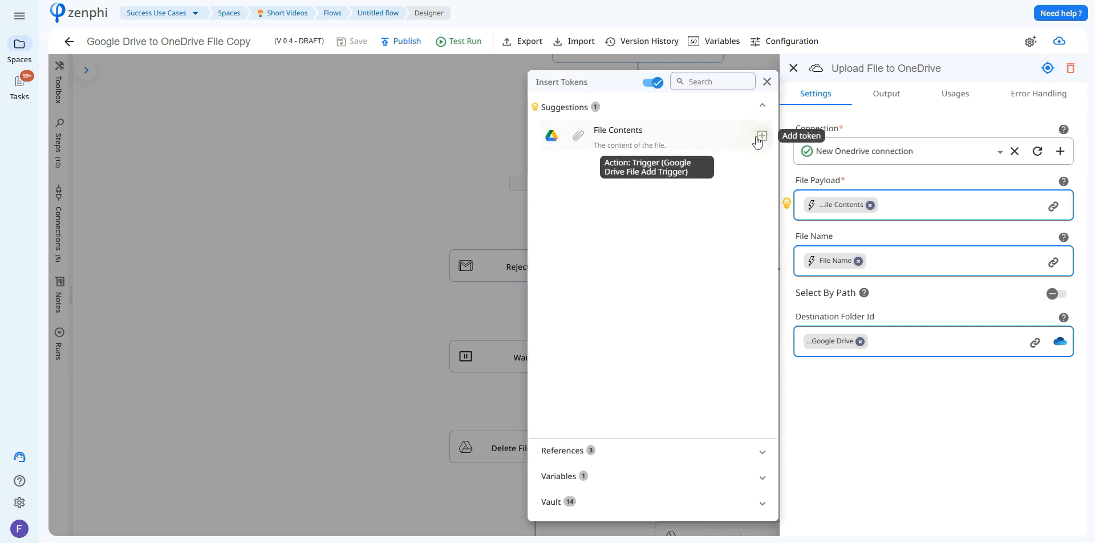
{"action": "left_click", "coordinate": [969, 285]}
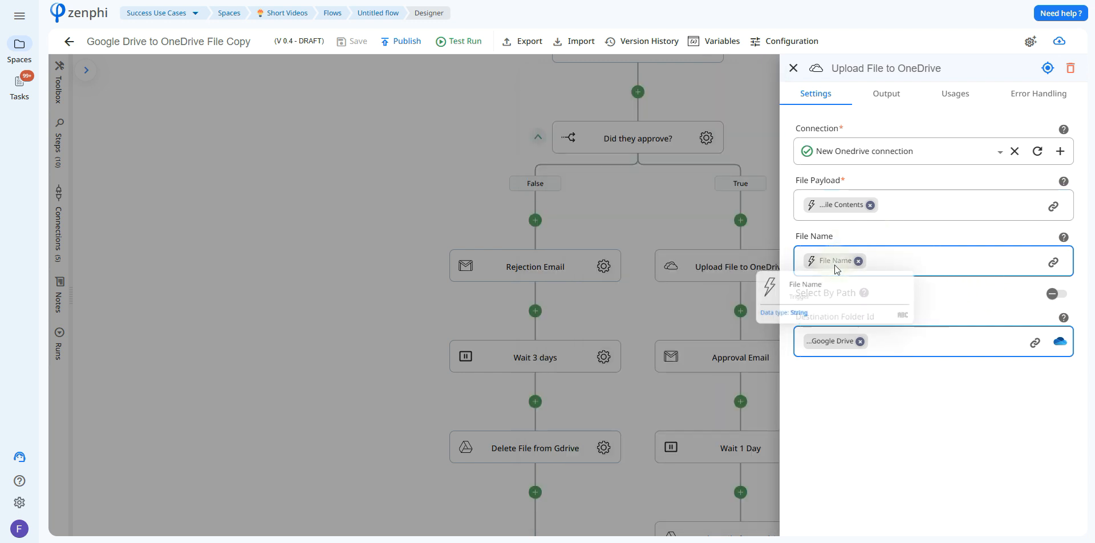
{"action": "left_click", "coordinate": [1054, 263]}
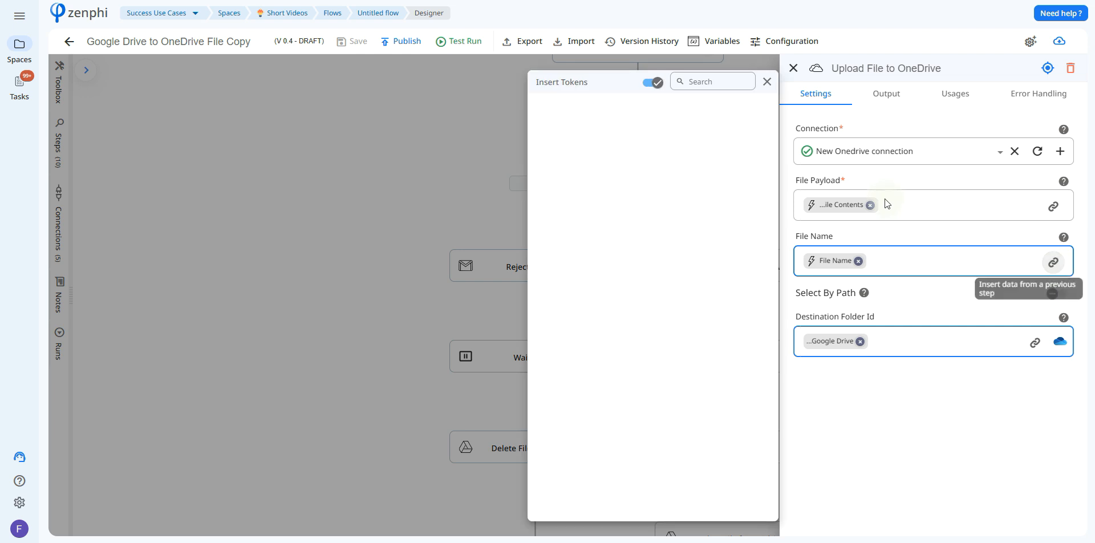
{"action": "left_click", "coordinate": [624, 176]}
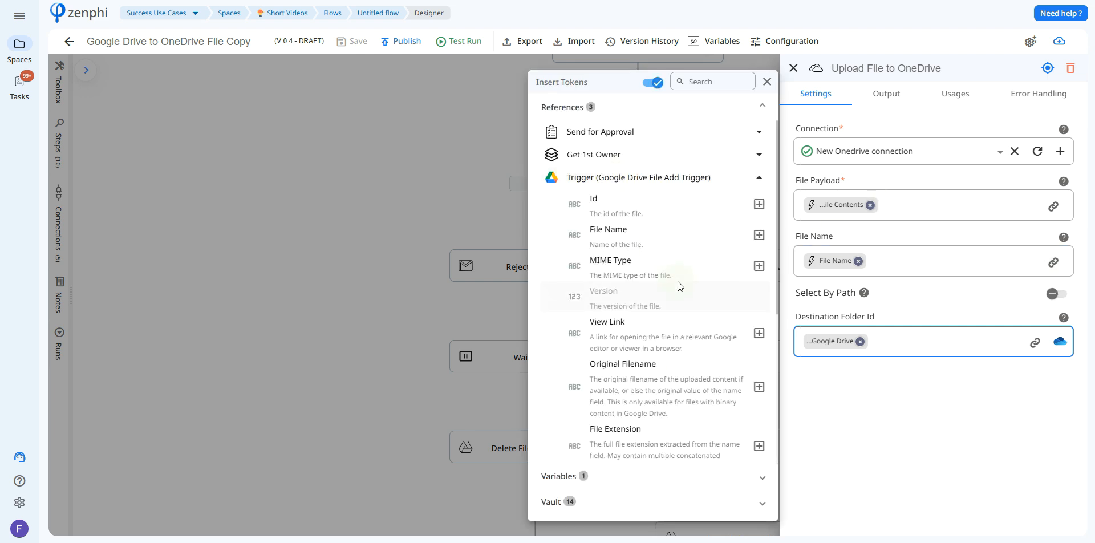
{"action": "left_click", "coordinate": [926, 375]}
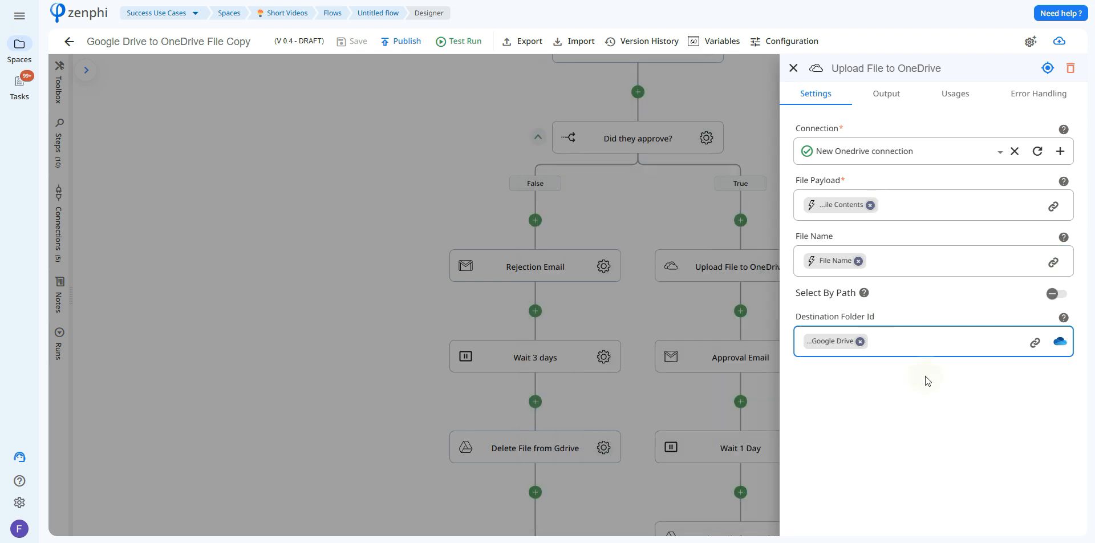
{"action": "mouse_move", "coordinate": [817, 337]}
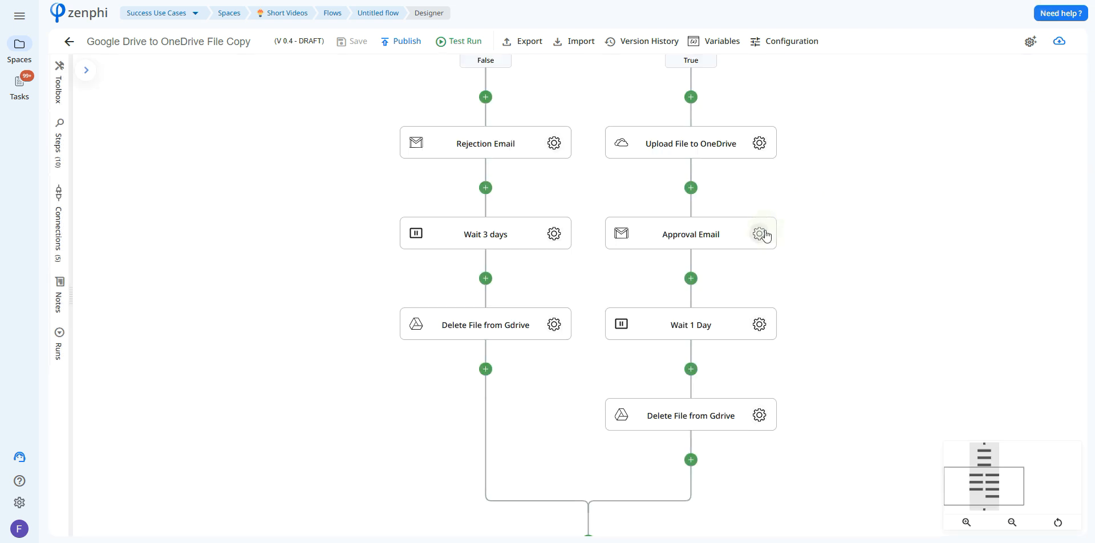
Review the Approval Email's recipient, subject and body down to the link for viewing the copied file.
{"action": "left_click", "coordinate": [763, 234]}
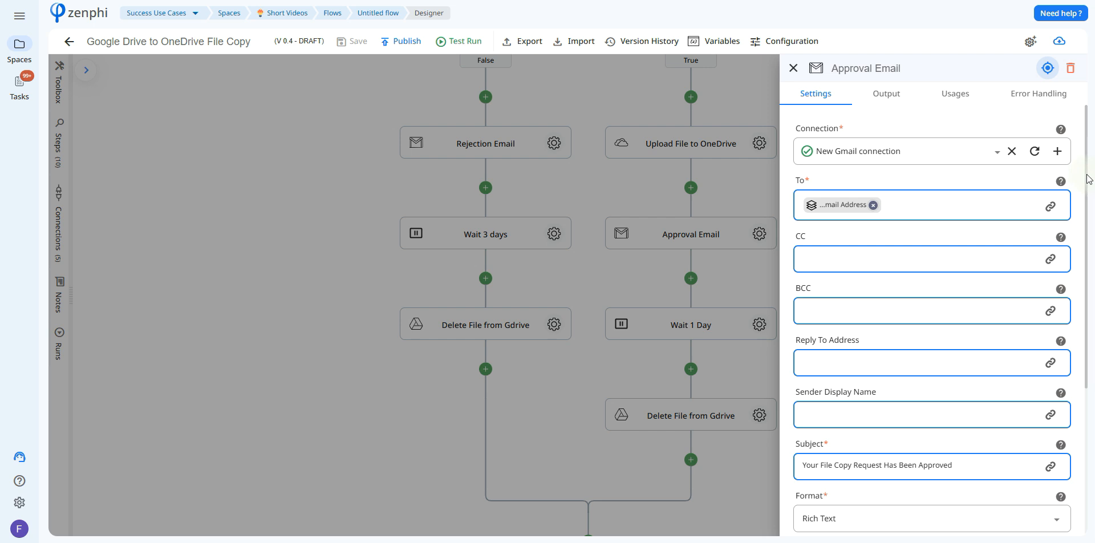
{"action": "scroll", "coordinate": [1087, 188], "scroll_direction": "down", "scroll_amount": 4}
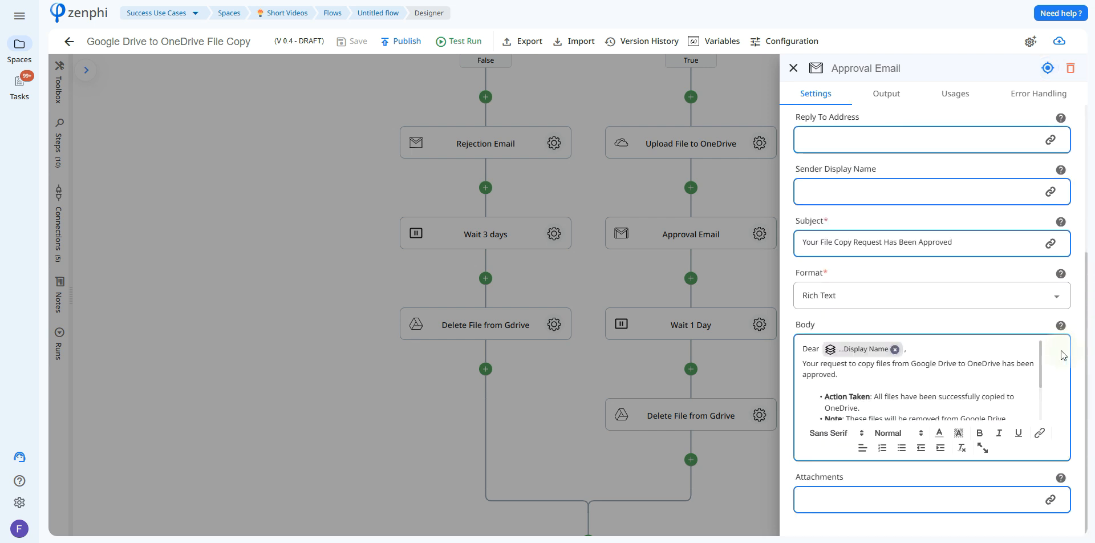
{"action": "scroll", "coordinate": [1041, 361], "scroll_direction": "down", "scroll_amount": 2}
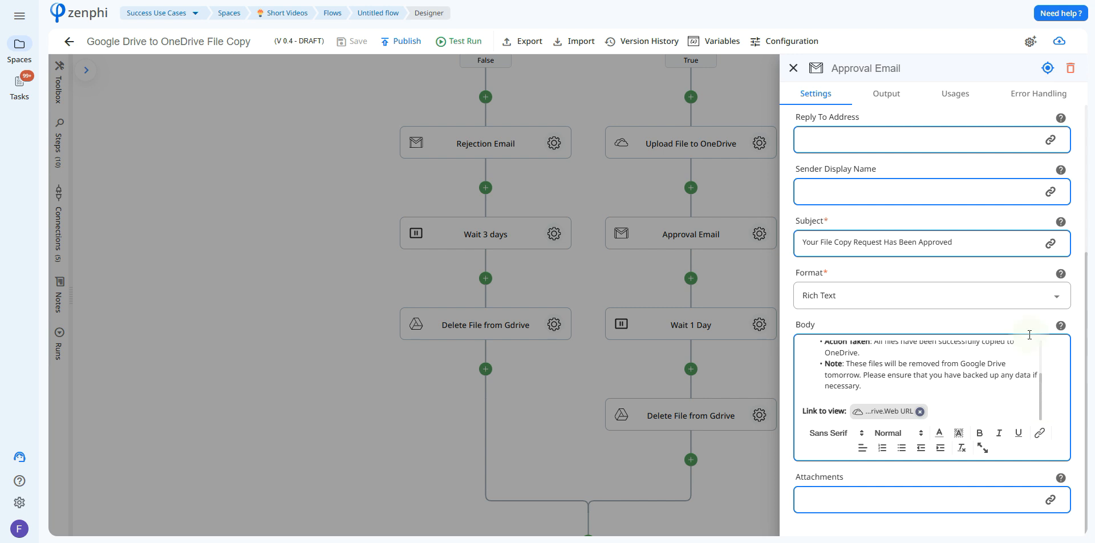
{"action": "left_click", "coordinate": [794, 68]}
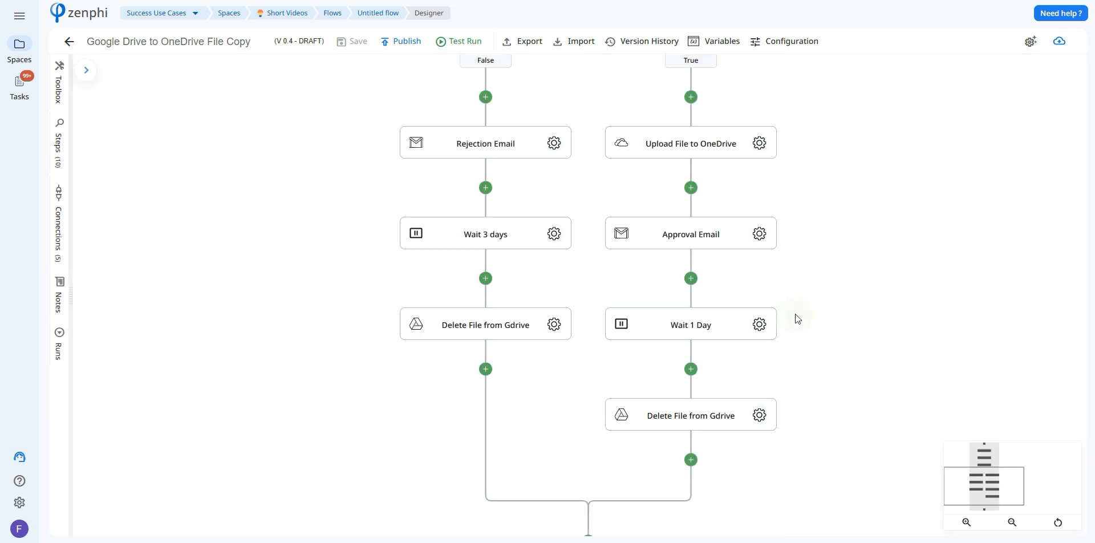
Set the Wait 1 Day pause to 1 day and check the file reference used by the True branch's Delete File from Gdrive.
{"action": "left_click", "coordinate": [759, 326]}
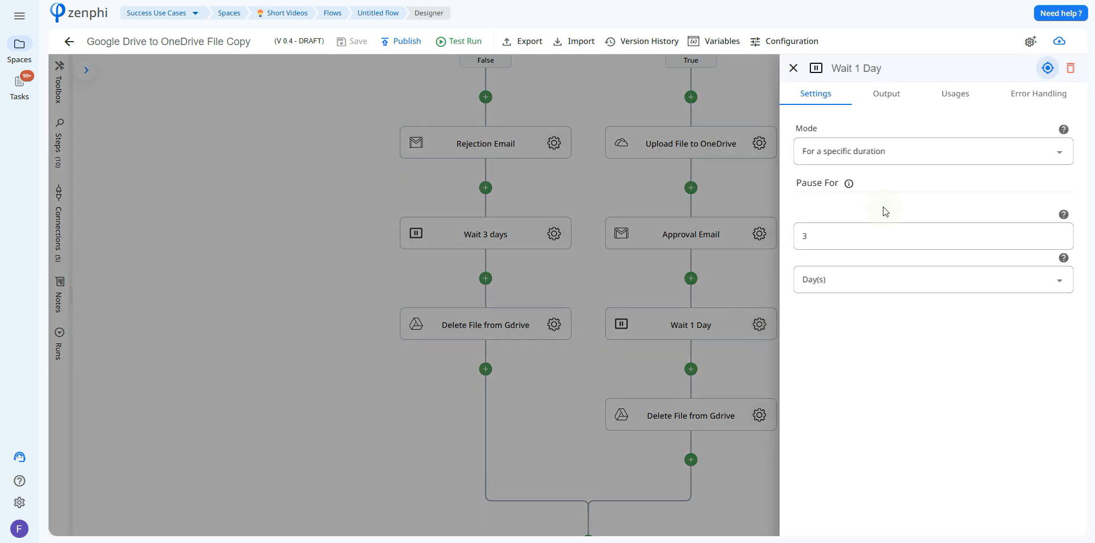
{"action": "left_click", "coordinate": [1062, 242]}
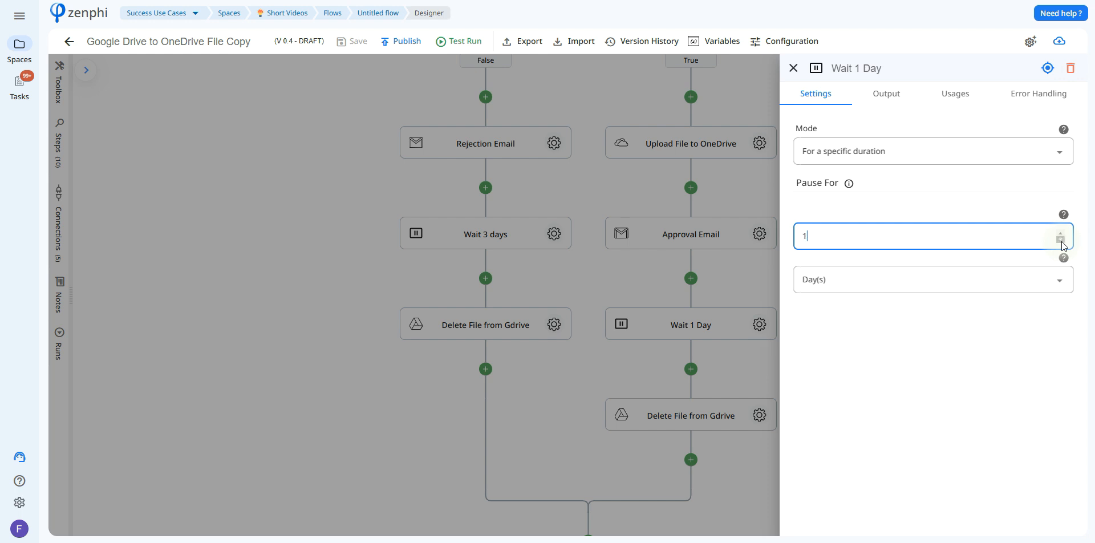
{"action": "left_click", "coordinate": [1063, 242]}
{"action": "left_click", "coordinate": [813, 374]}
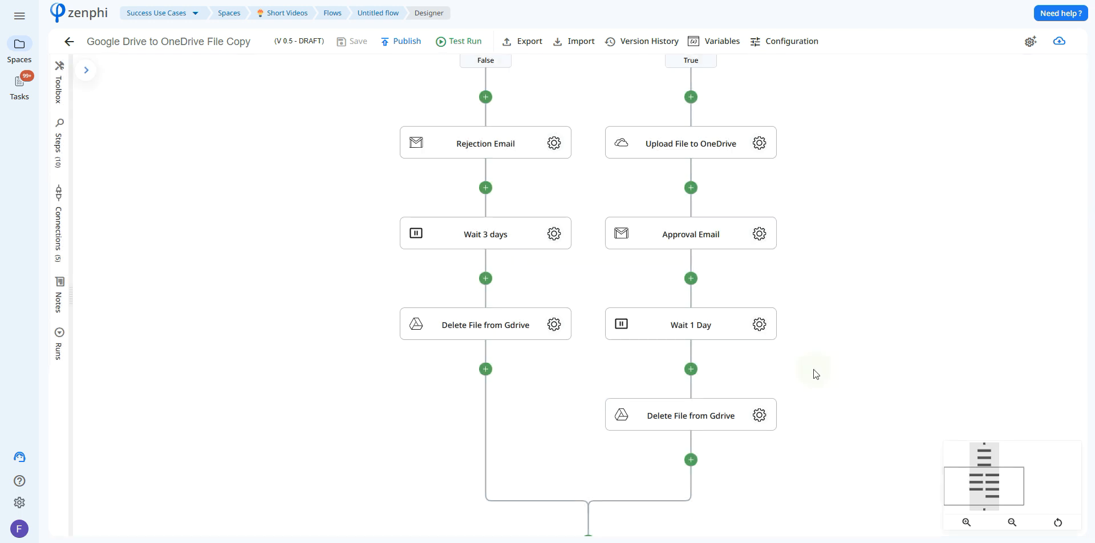
{"action": "left_click", "coordinate": [763, 413]}
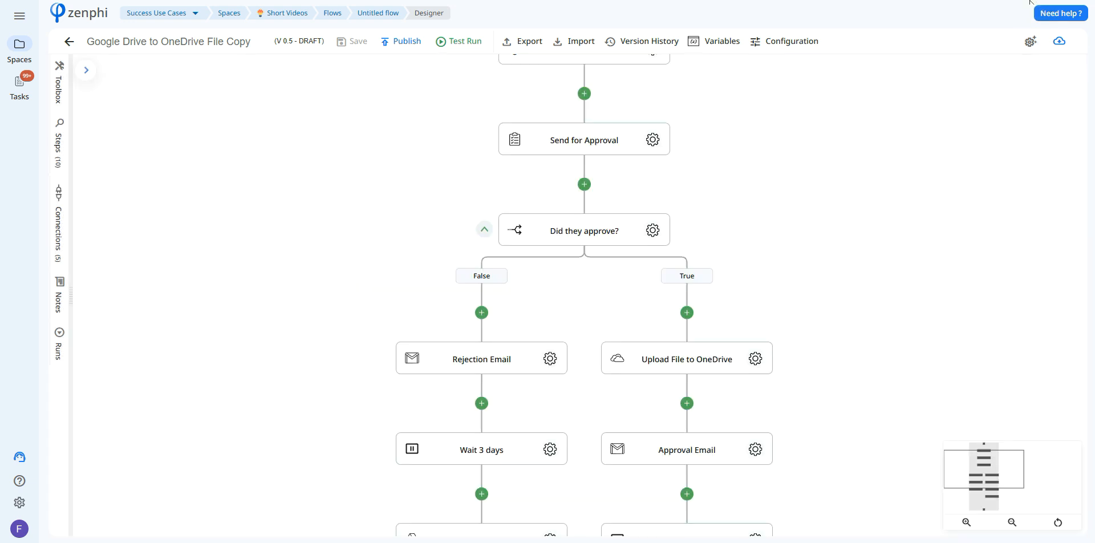
Start a test run of the flow using the file Zenphi logo 2022 - tagline - final.png.
{"action": "left_click", "coordinate": [460, 41]}
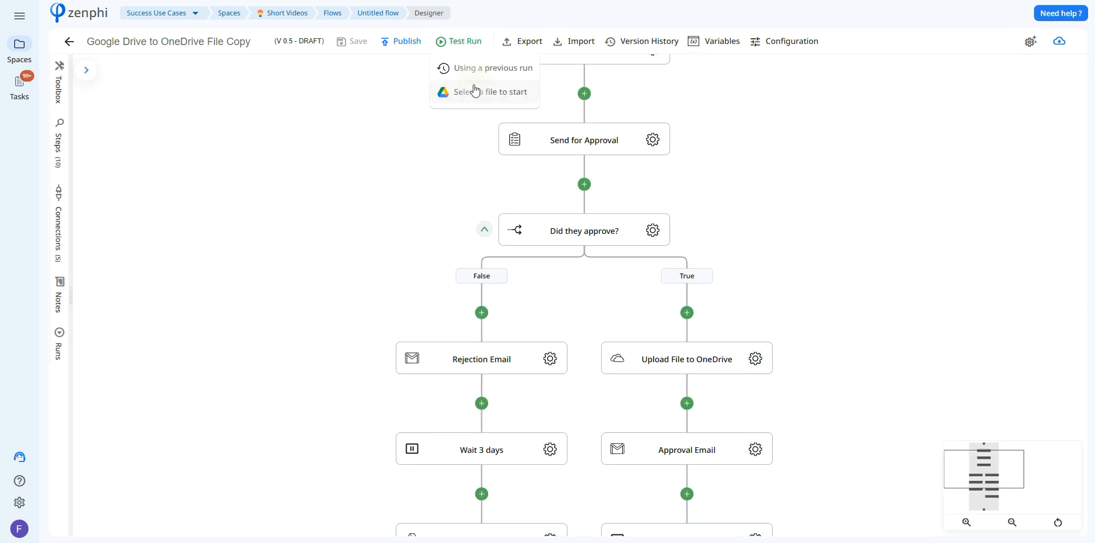
{"action": "left_click", "coordinate": [474, 87]}
{"action": "left_click", "coordinate": [381, 262]}
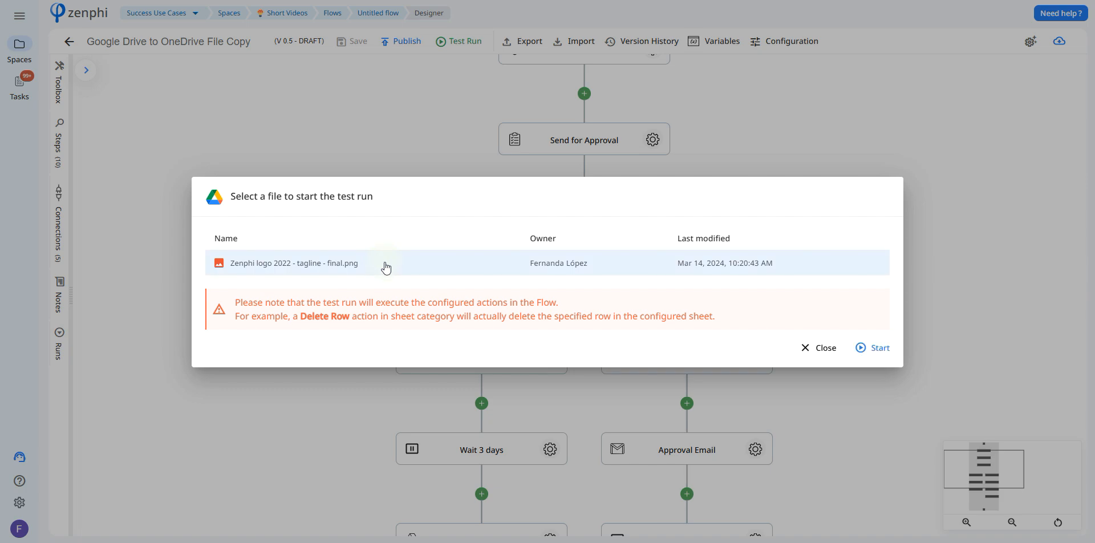
{"action": "left_click", "coordinate": [862, 349]}
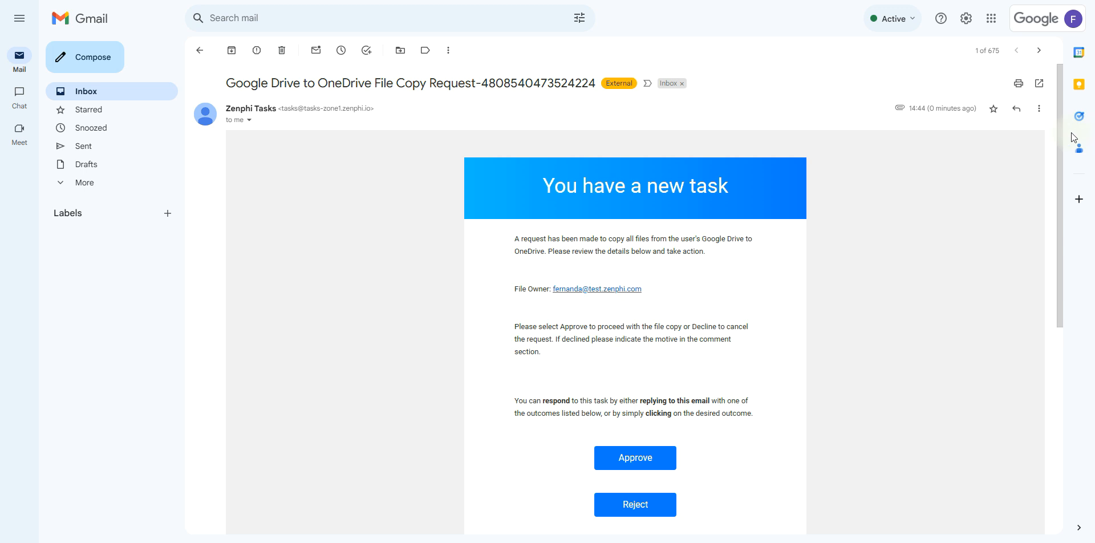
Review the Google Drive to OneDrive file copy request email in Gmail, from the response options down to the attachment.
{"action": "scroll", "coordinate": [1061, 205], "scroll_direction": "down", "scroll_amount": 3}
{"action": "scroll", "coordinate": [636, 285], "scroll_direction": "down", "scroll_amount": 3}
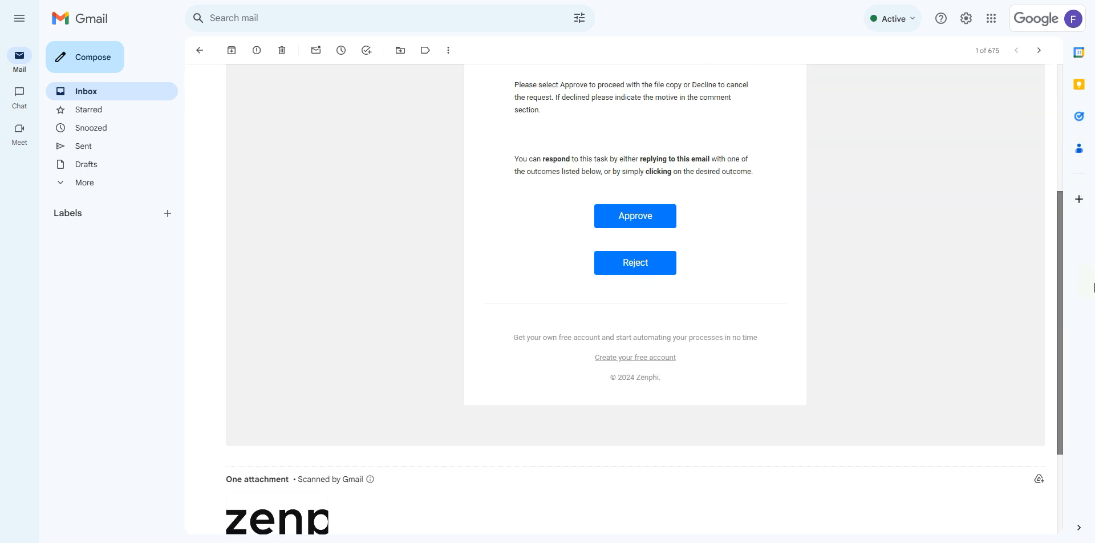